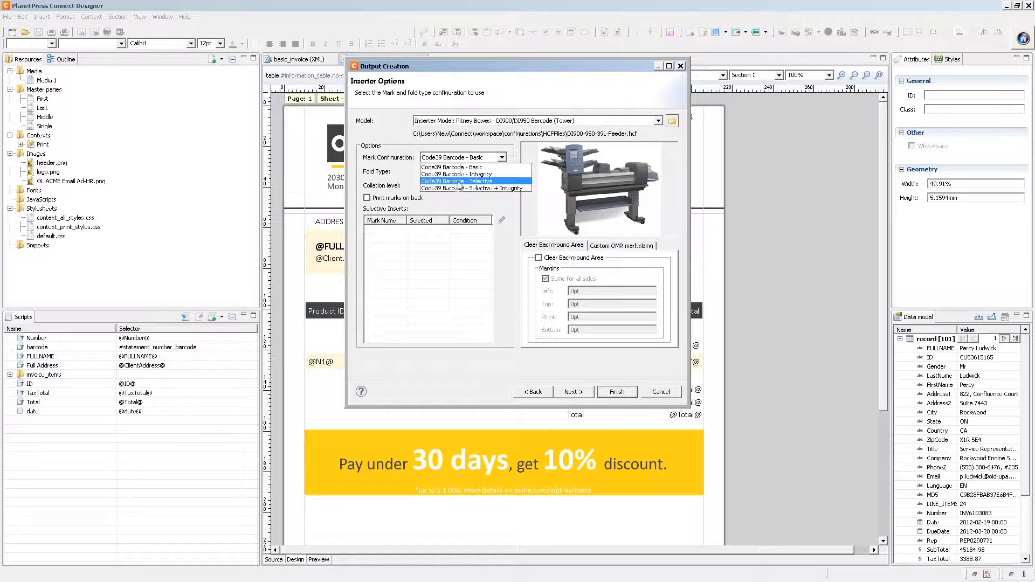
Set the inserter's mark configuration to Code39 Barcode - Selective and the collation level to Document Set, leaving marks off the back.
click(469, 182)
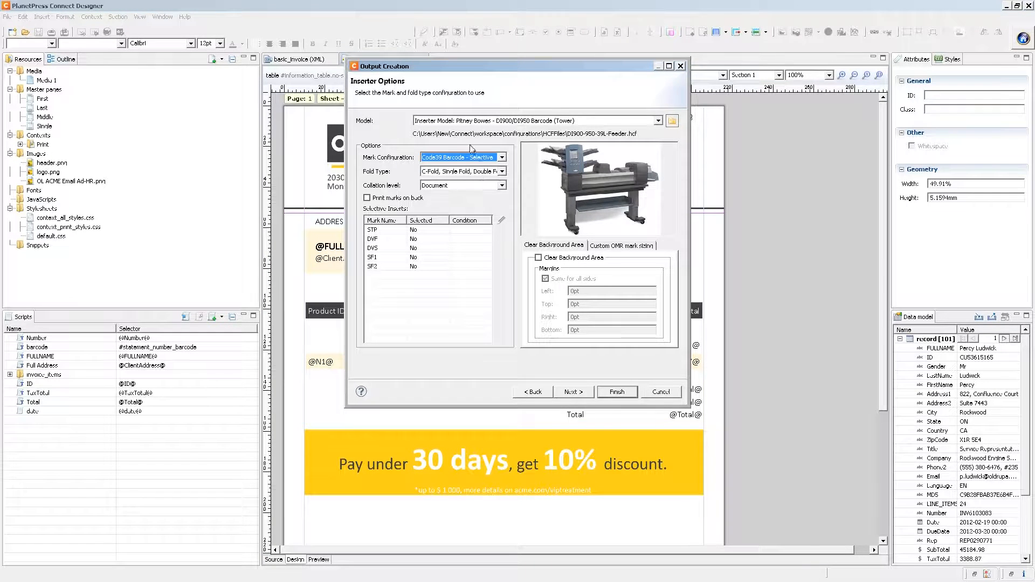
click(451, 172)
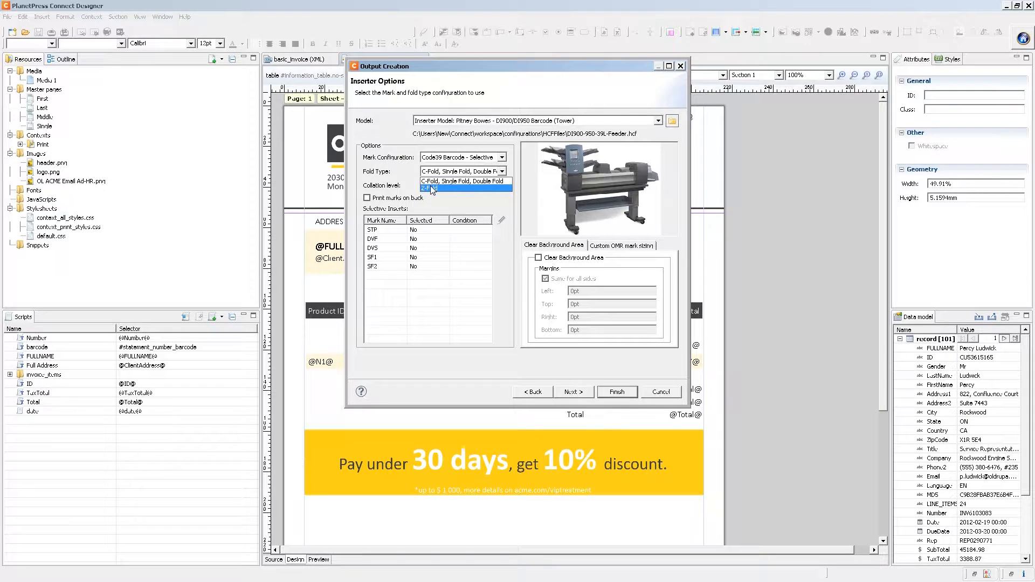
click(400, 174)
click(440, 186)
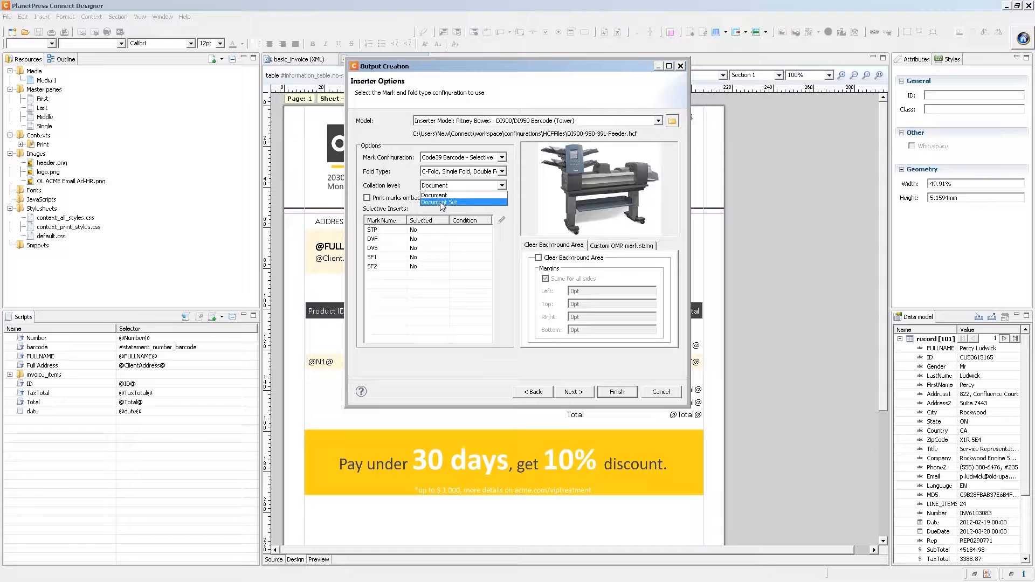
click(441, 202)
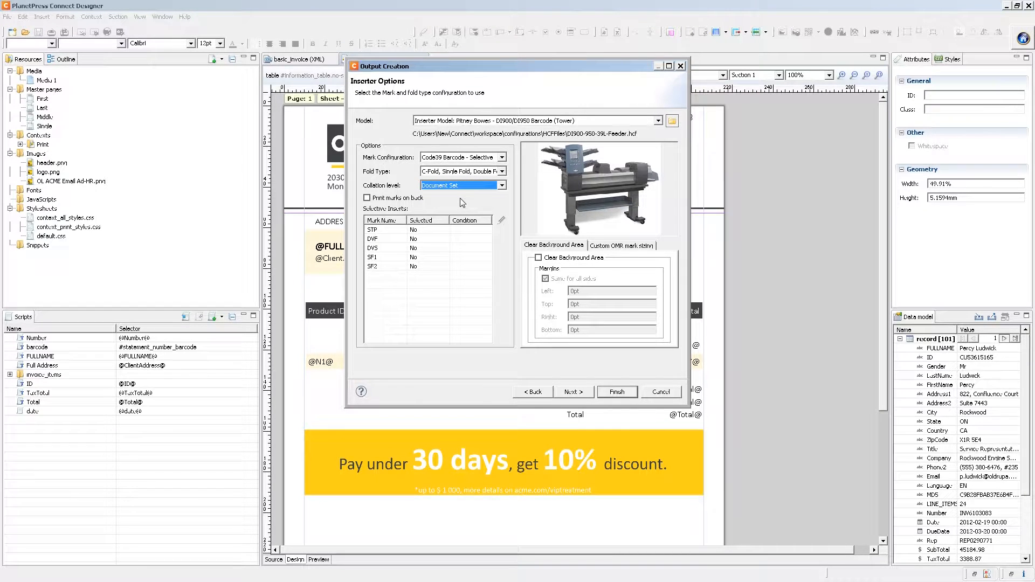
click(378, 201)
click(374, 200)
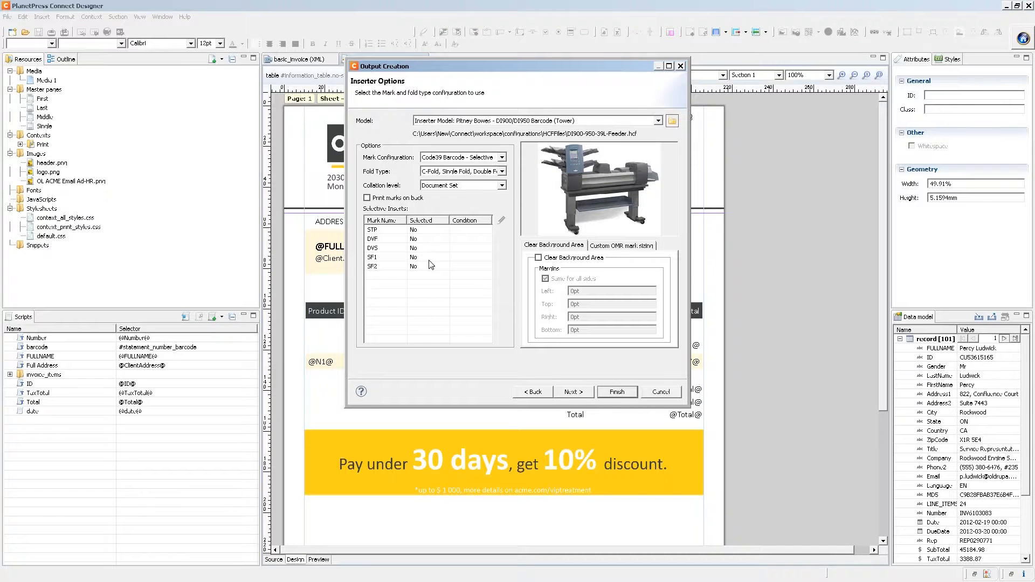
click(465, 267)
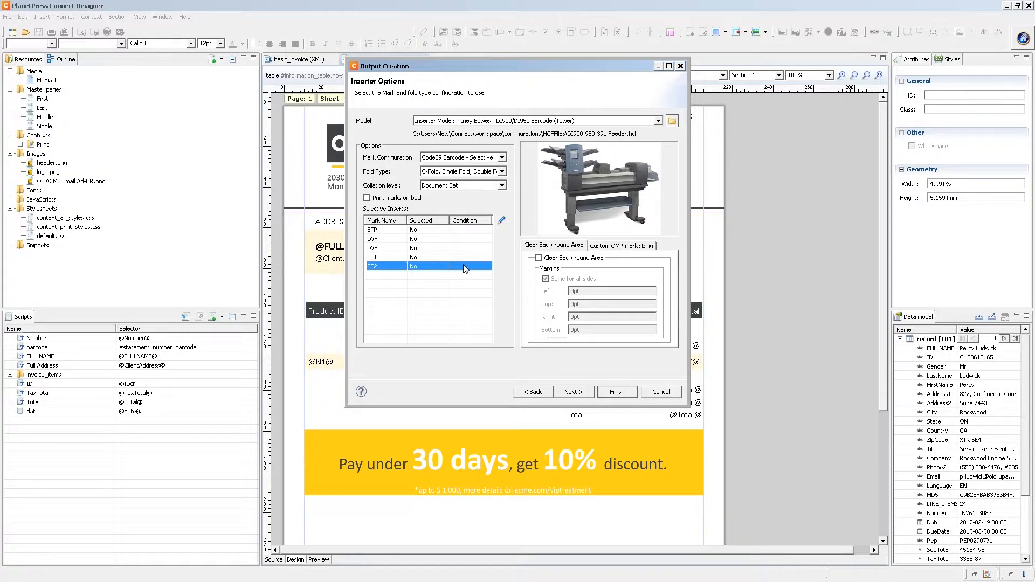
click(469, 258)
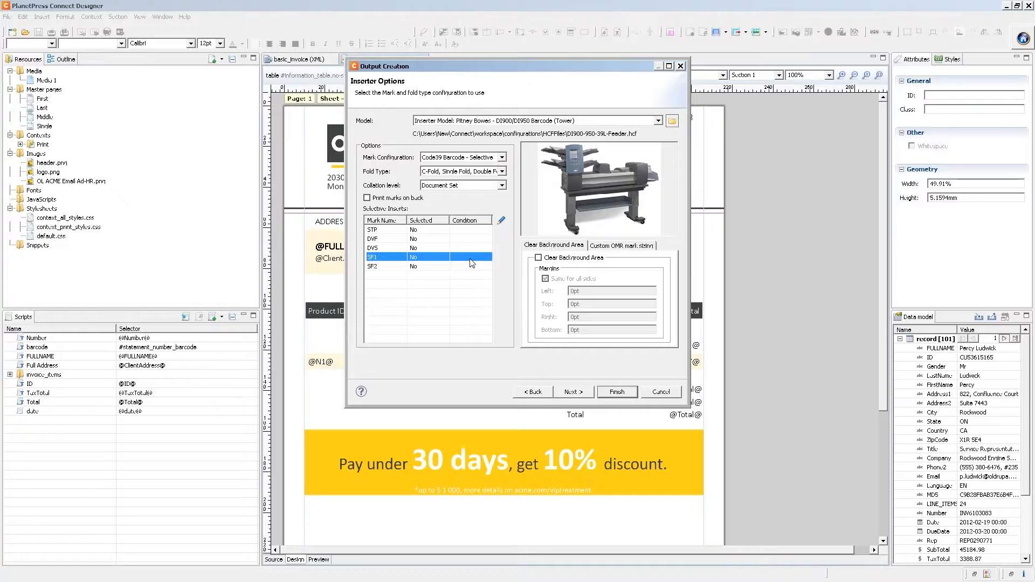
click(500, 221)
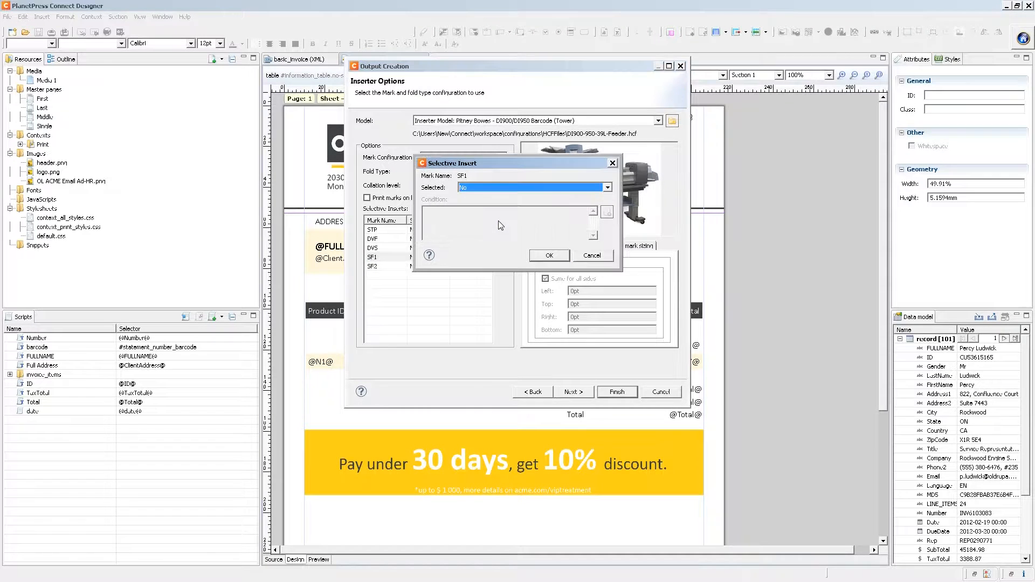
click(489, 190)
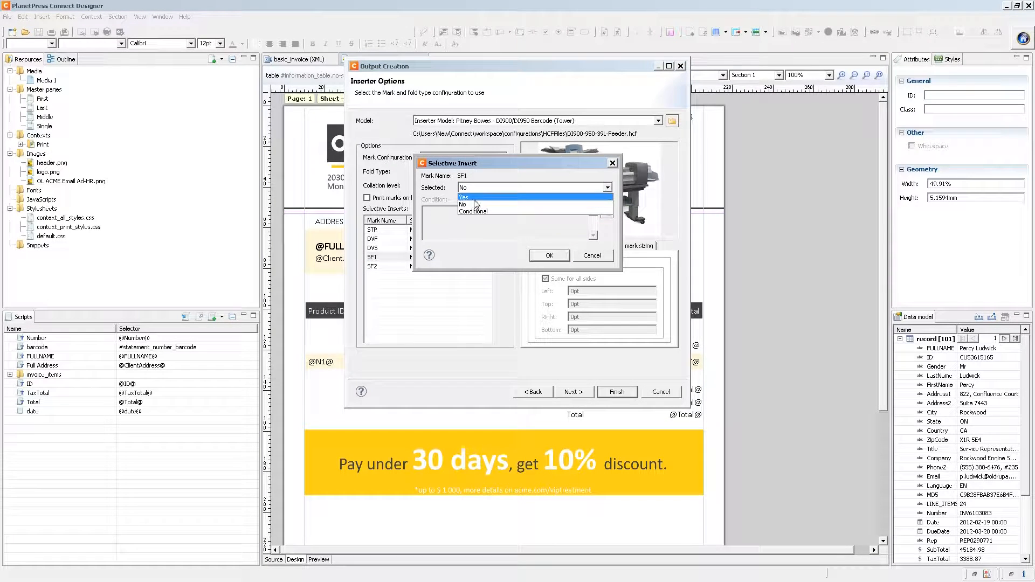
click(485, 197)
click(477, 189)
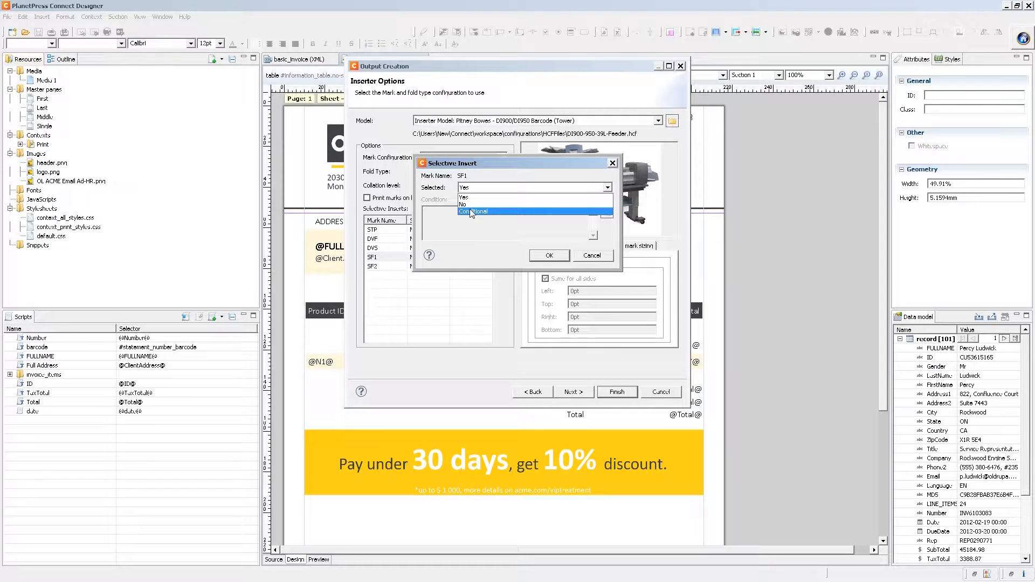
click(471, 211)
click(607, 212)
mouse_move(627, 237)
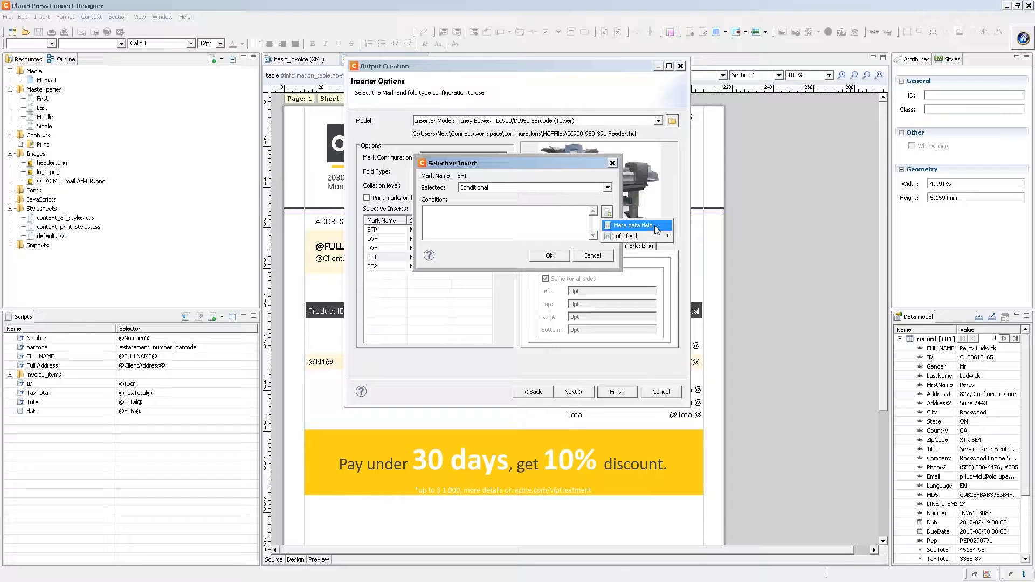
click(546, 217)
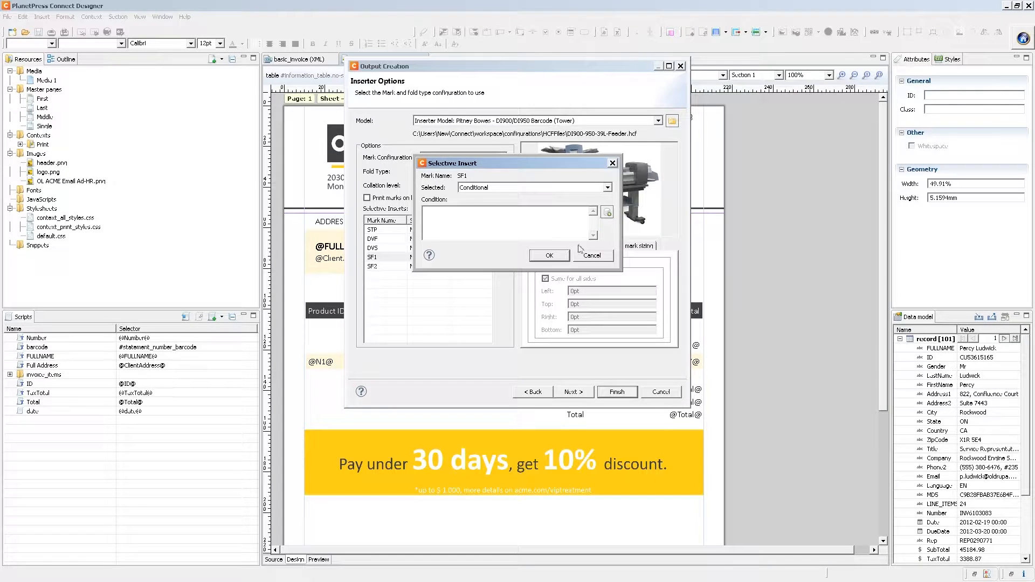
click(592, 256)
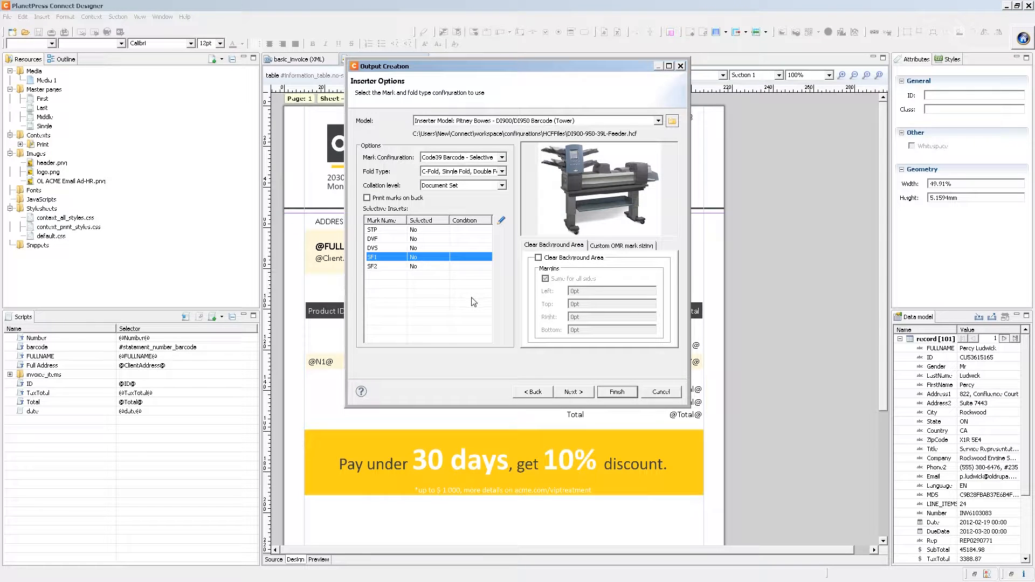
Go on to the mark position options and move the inserter mark into the allowed area beside the remit-to address.
click(581, 393)
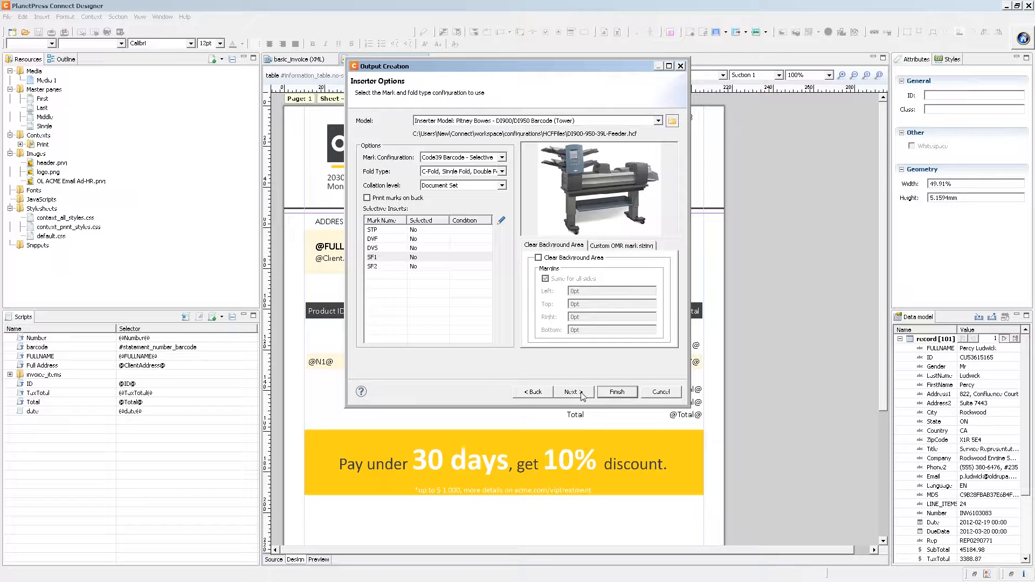
click(581, 393)
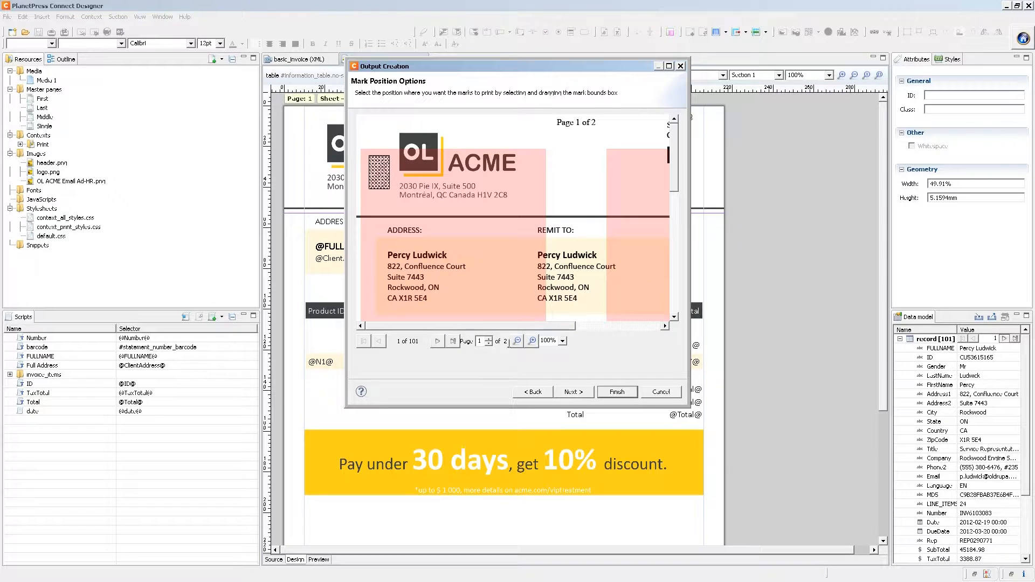
click(515, 343)
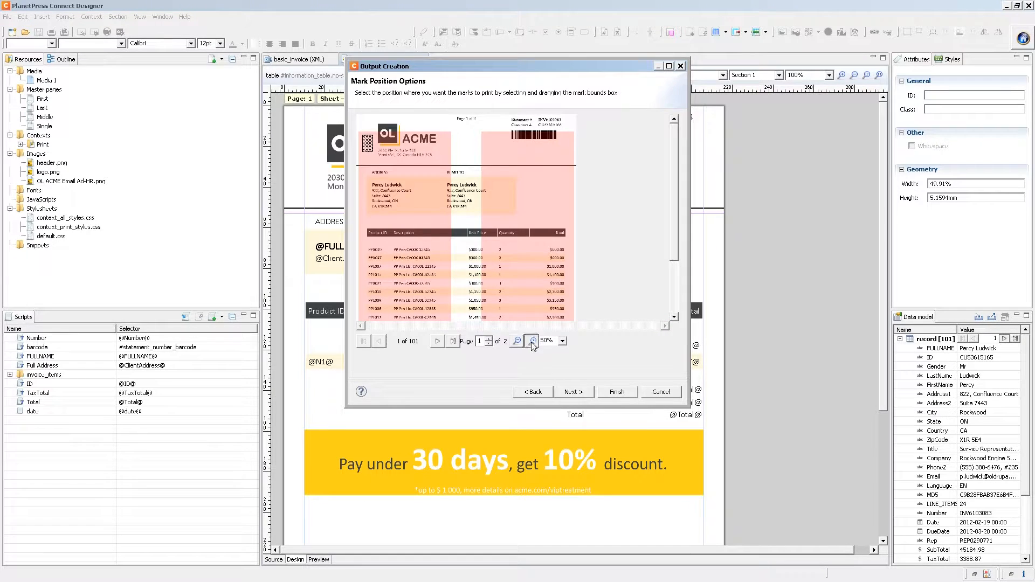
click(532, 342)
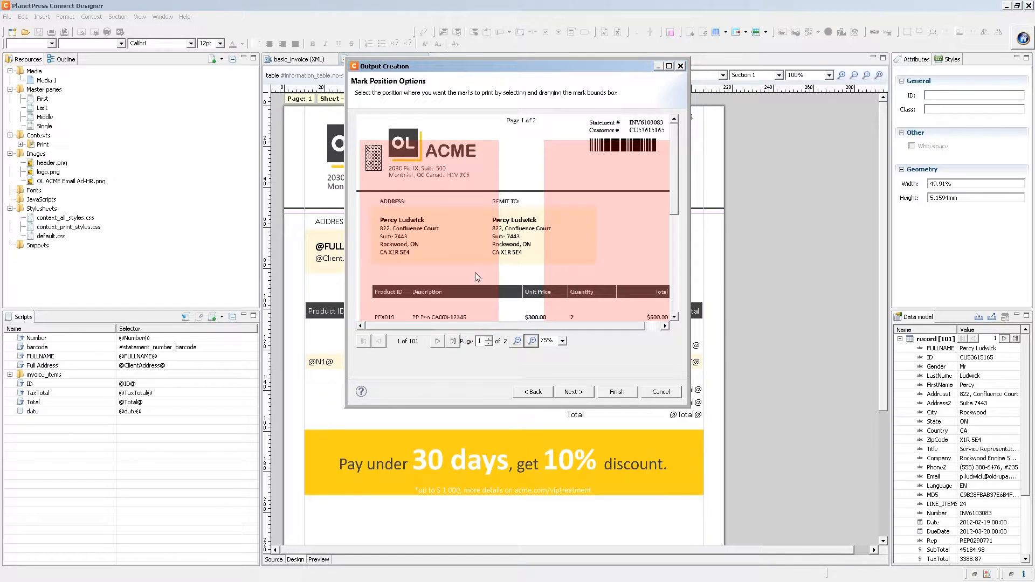
click(516, 343)
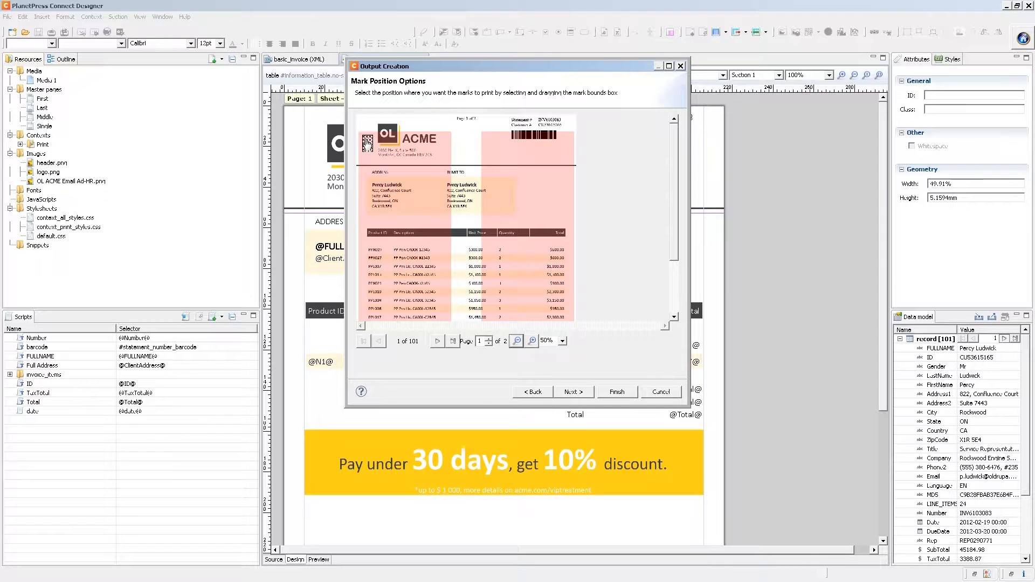
drag(368, 144, 565, 193)
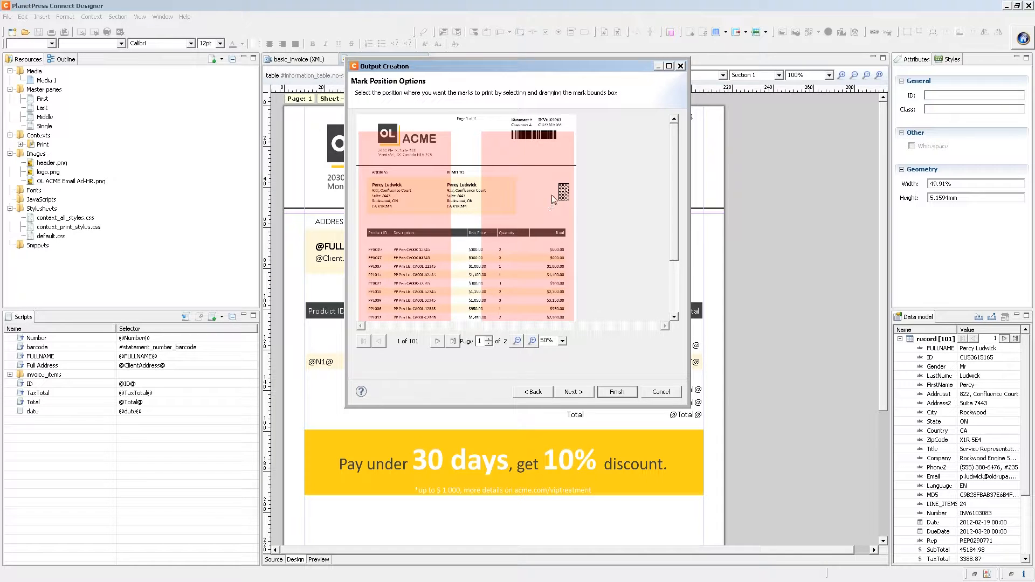
drag(563, 192, 473, 152)
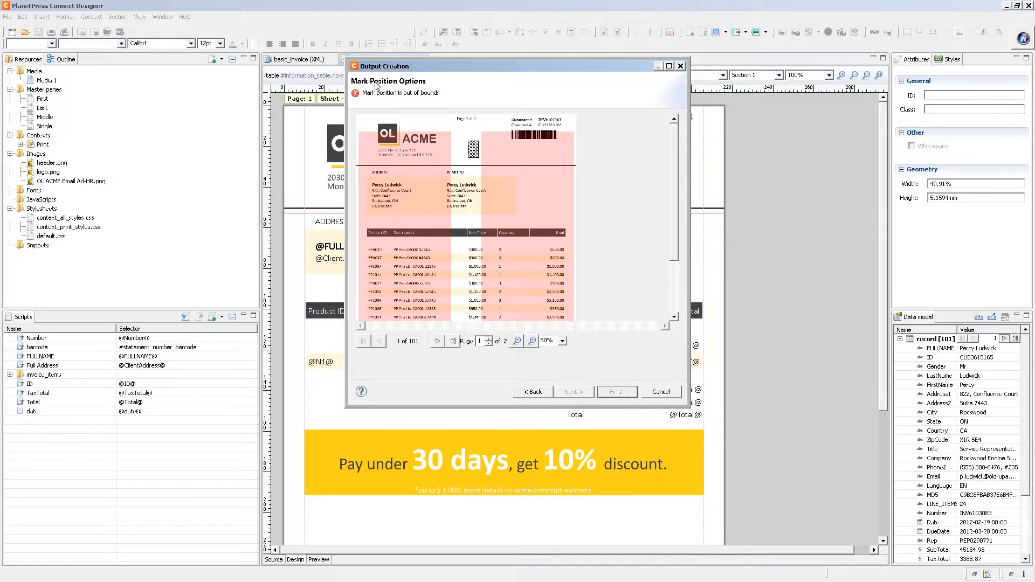
drag(474, 150, 562, 184)
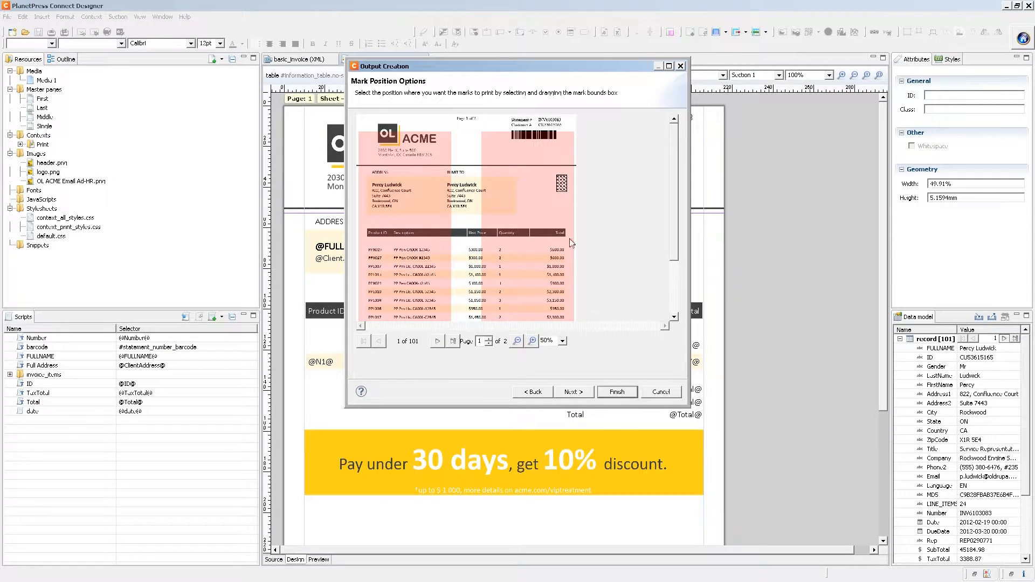
Advance the preview to record 5 to check the mark's placement, and shift the mark slightly lower.
click(438, 341)
click(439, 342)
click(439, 342)
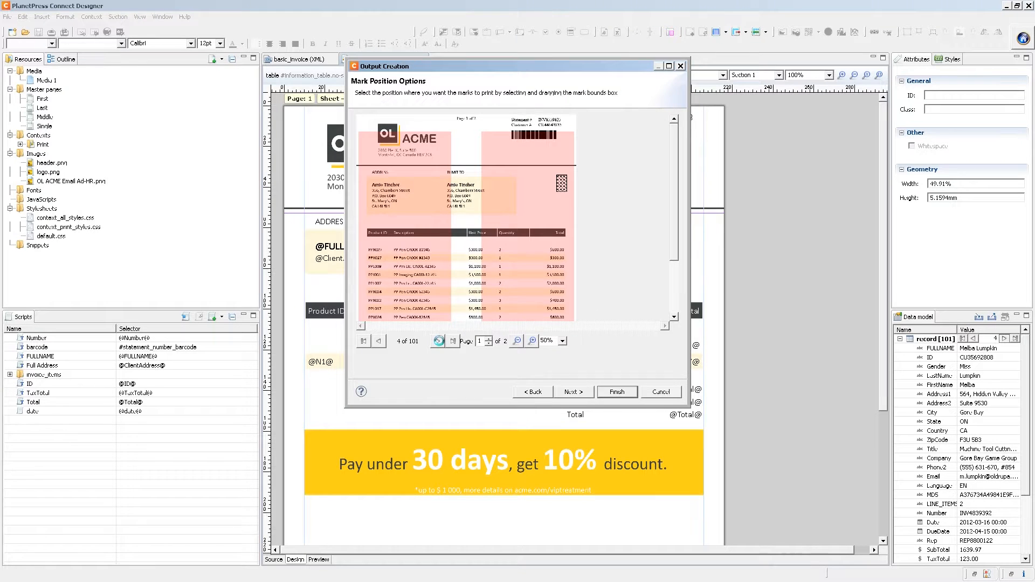
click(439, 341)
drag(564, 183, 564, 193)
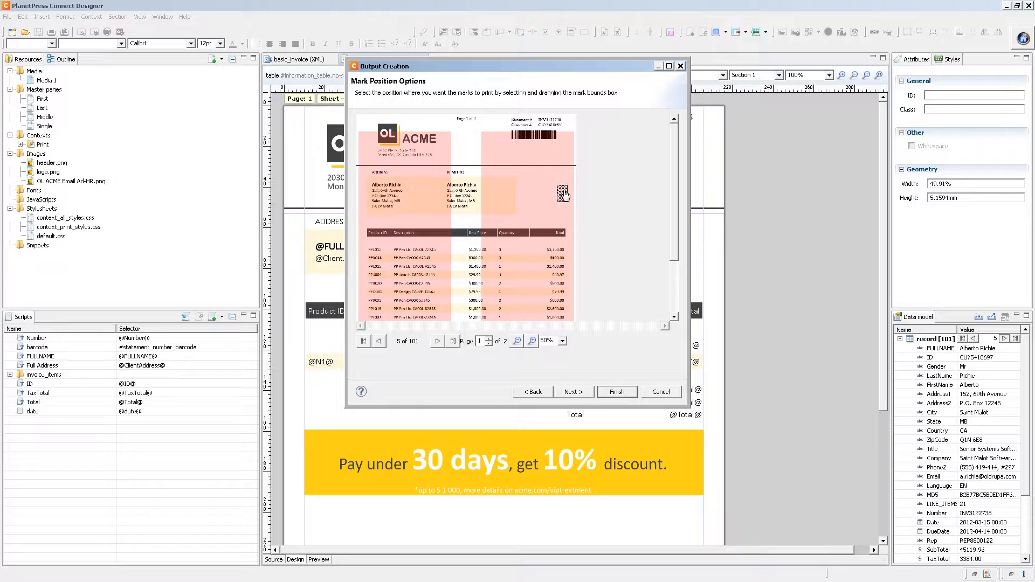
Finish the output creation with the default PDF options and save it over the existing Inserters preset.
click(579, 396)
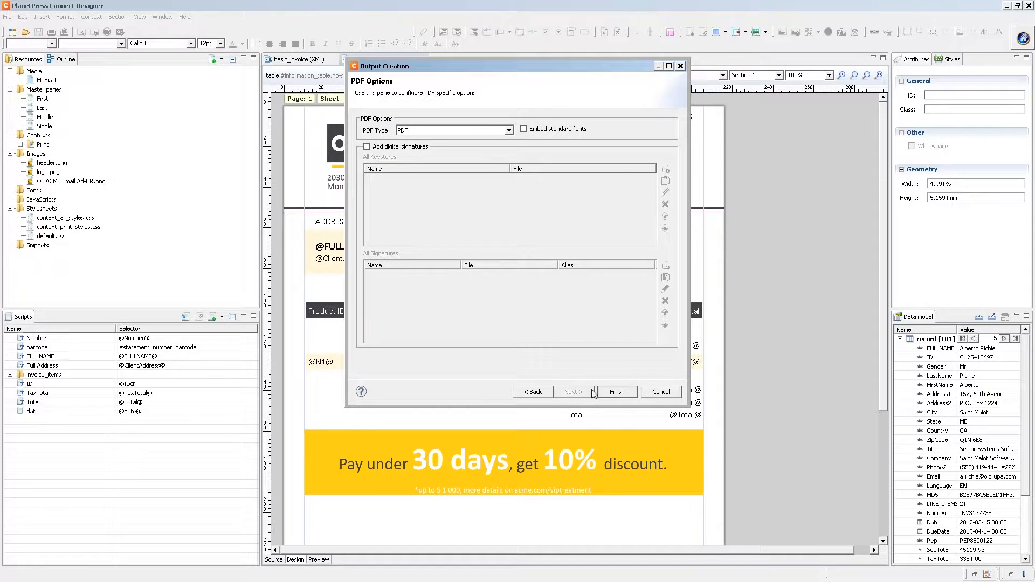
click(625, 393)
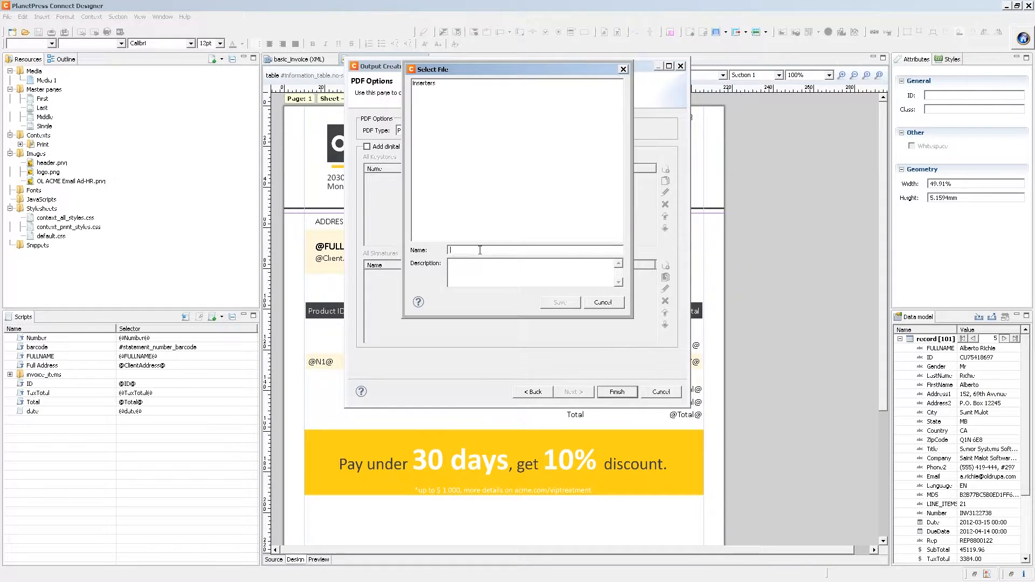
click(424, 83)
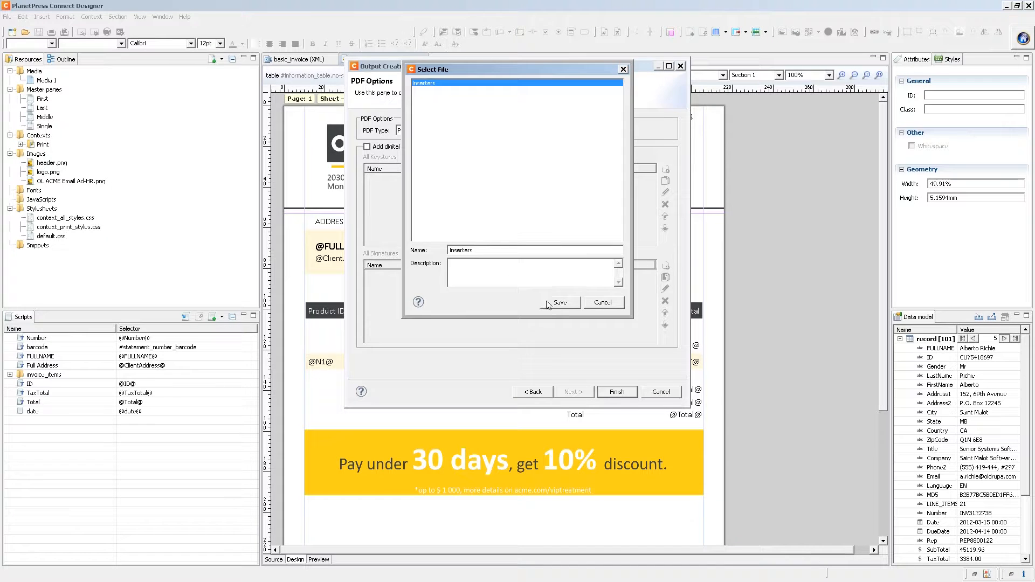
click(561, 303)
click(566, 199)
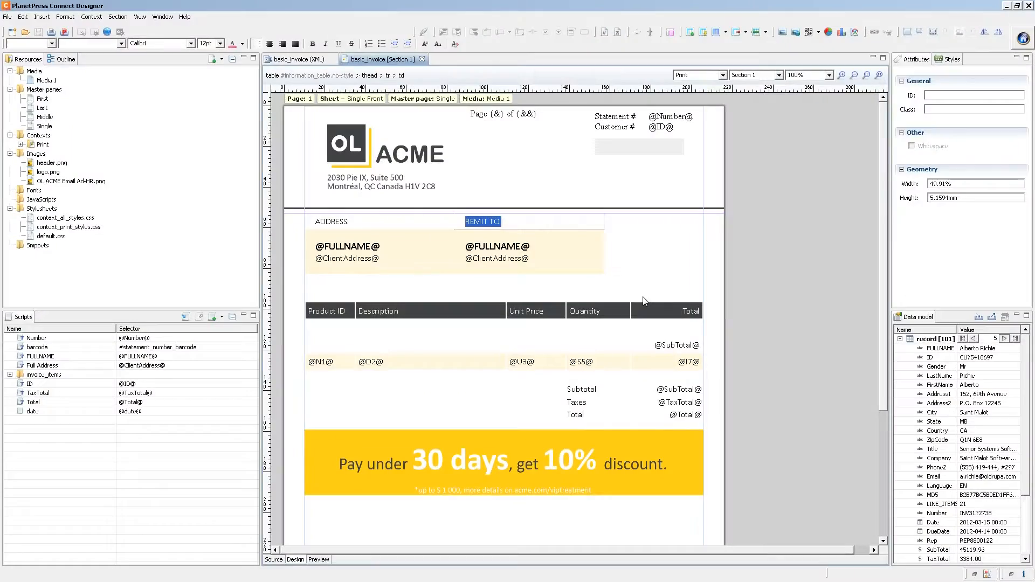
Set up a print job with the Inserters output creation preset and the Invoice ID Grouping job creation preset.
key(ctrl+p)
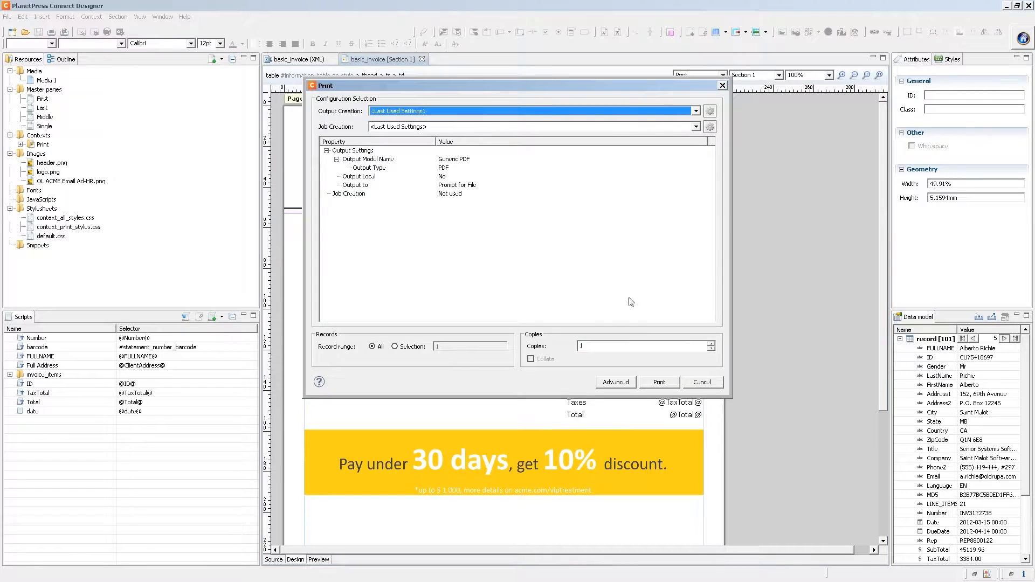
click(380, 111)
click(380, 131)
click(381, 129)
click(391, 150)
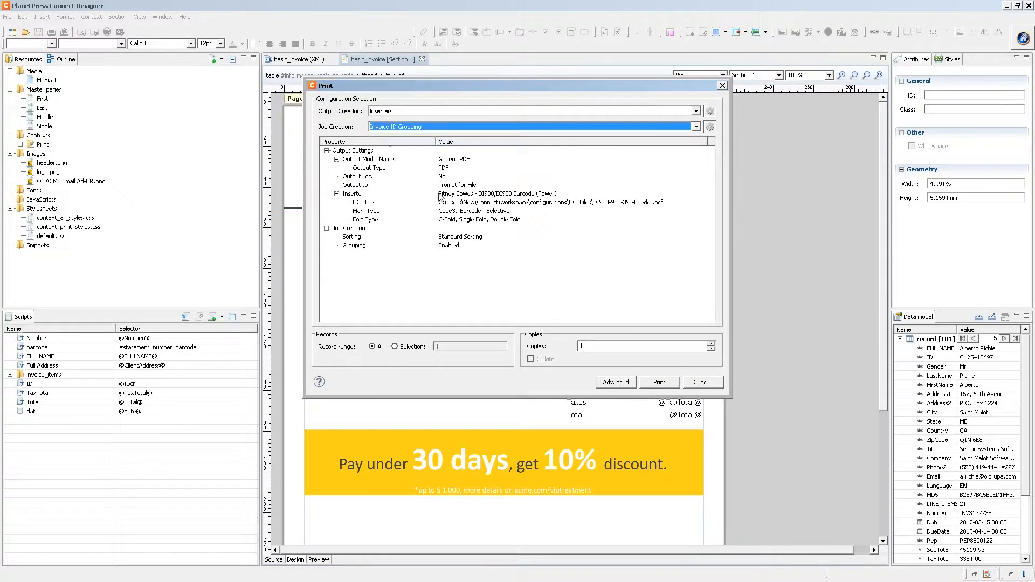
Print all records to basic_invoice.pdf, saved in the Desktop (Bureau) folder.
click(660, 383)
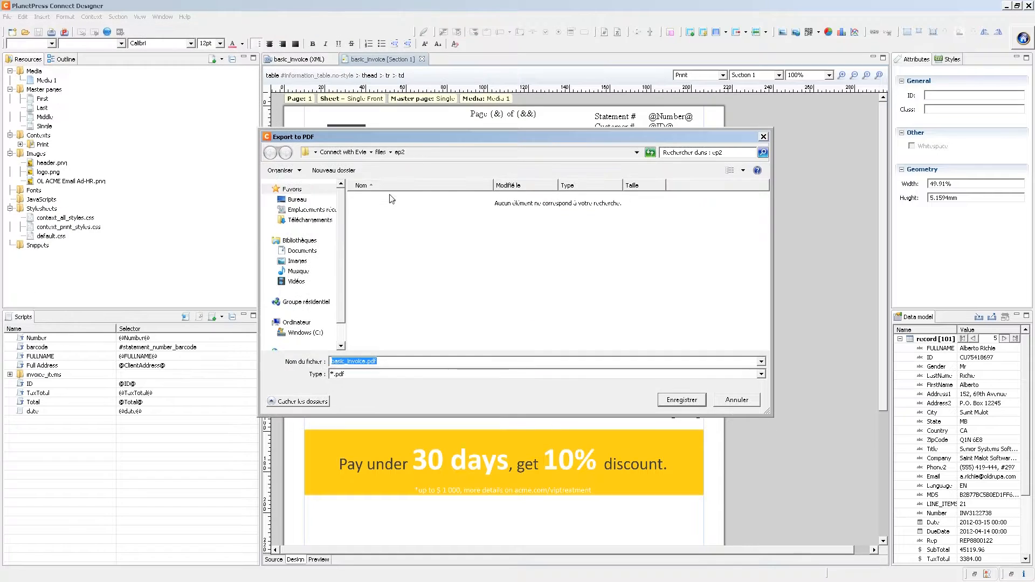
click(298, 200)
click(682, 402)
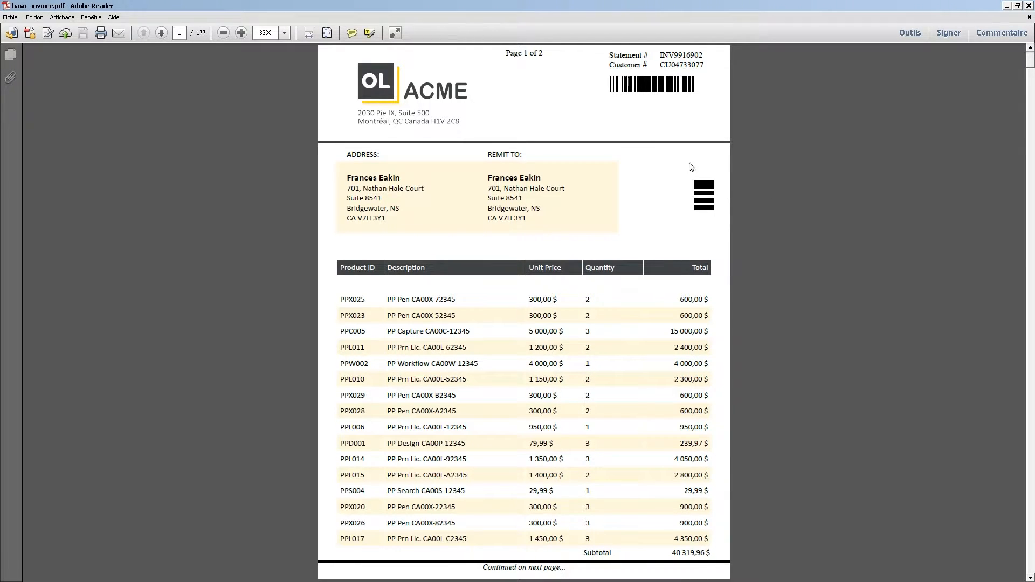
Examine the inserter barcode marks on the first five pages of basic_invoice.pdf in Adobe Reader.
scroll(753, 229, down, 10)
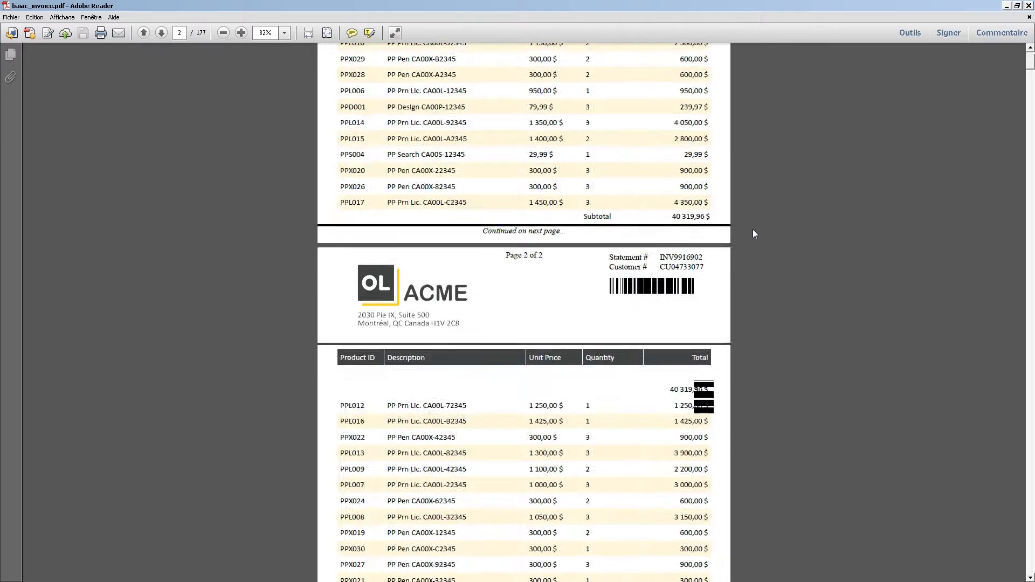
scroll(753, 228, down, 10)
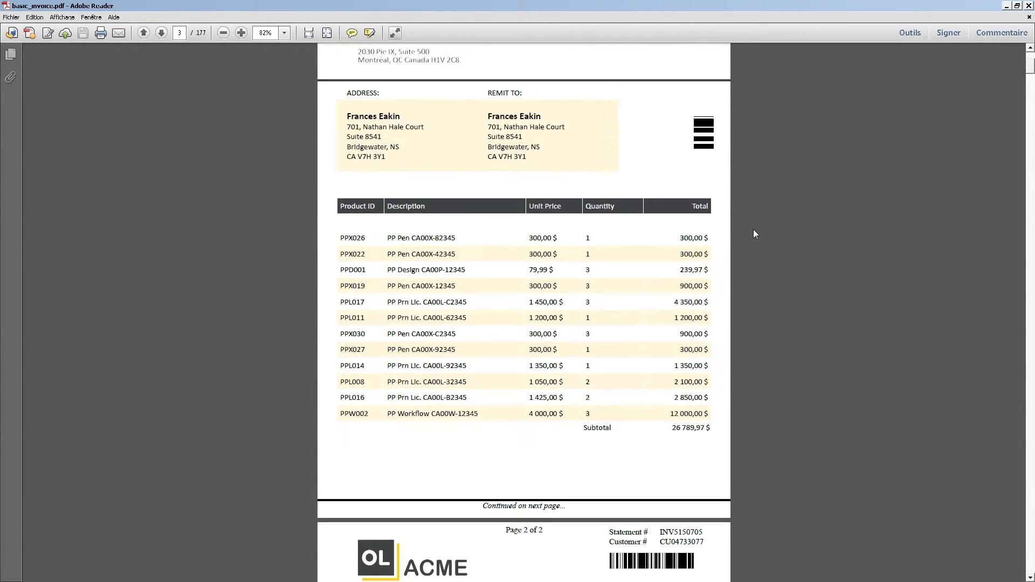
scroll(754, 229, down, 10)
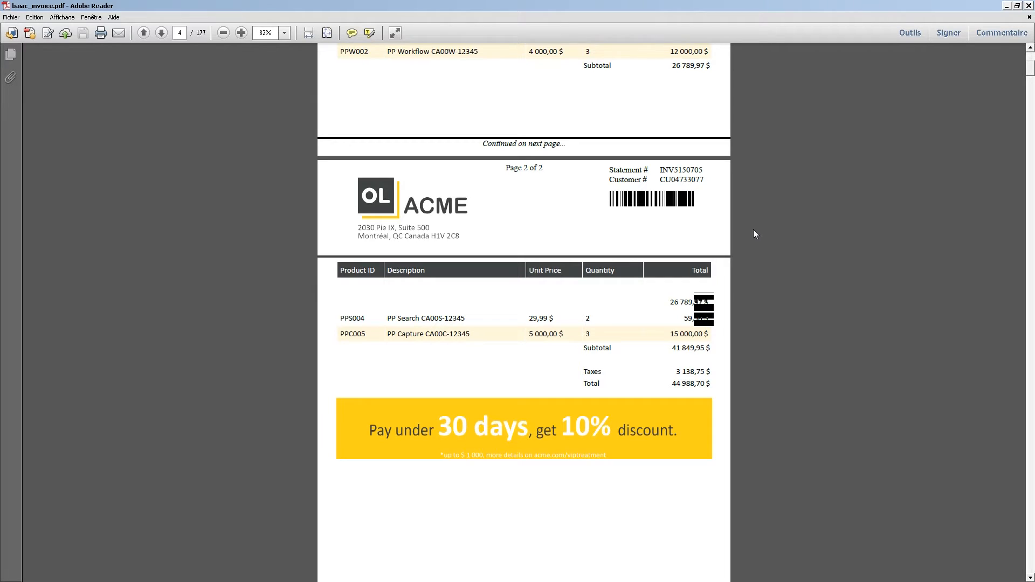
scroll(753, 230, down, 5)
scroll(753, 230, down, 8)
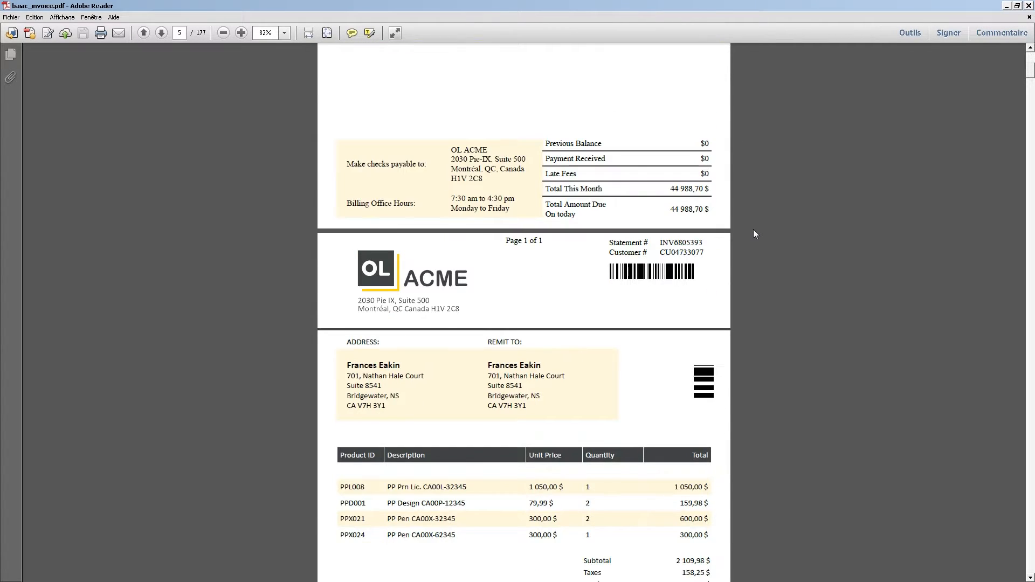
Examine the inserter barcode marks on pages 6 to 11 of basic_invoice.pdf, including the two-page invoices, and close the document.
scroll(754, 229, down, 5)
scroll(754, 230, down, 12)
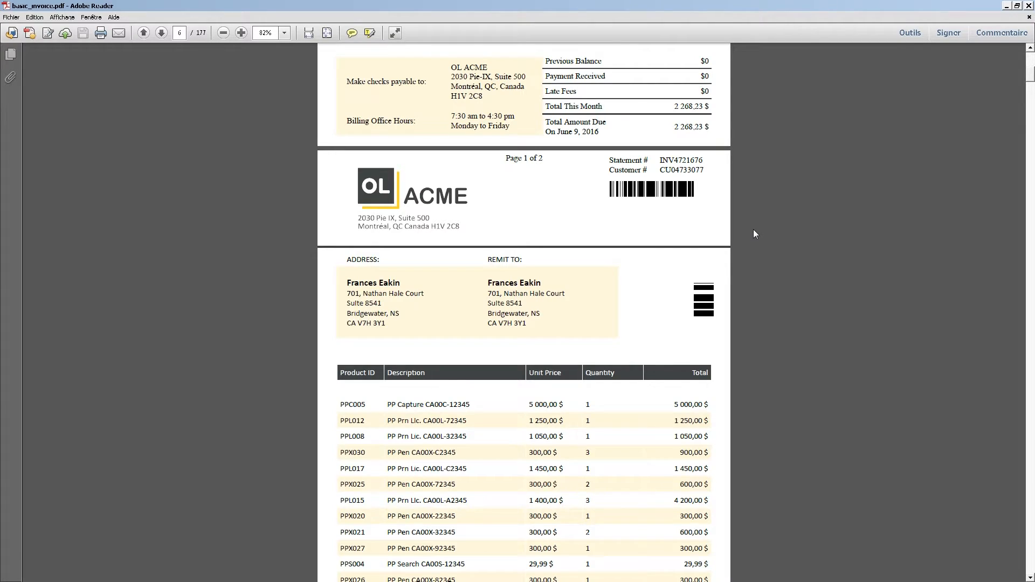
scroll(754, 230, down, 15)
scroll(758, 240, down, 20)
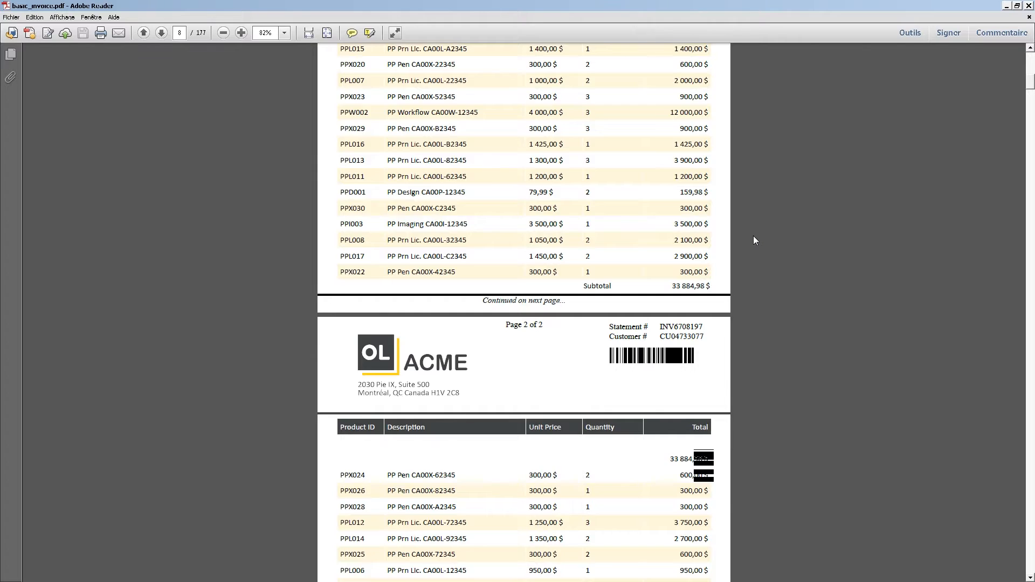
scroll(755, 240, down, 6)
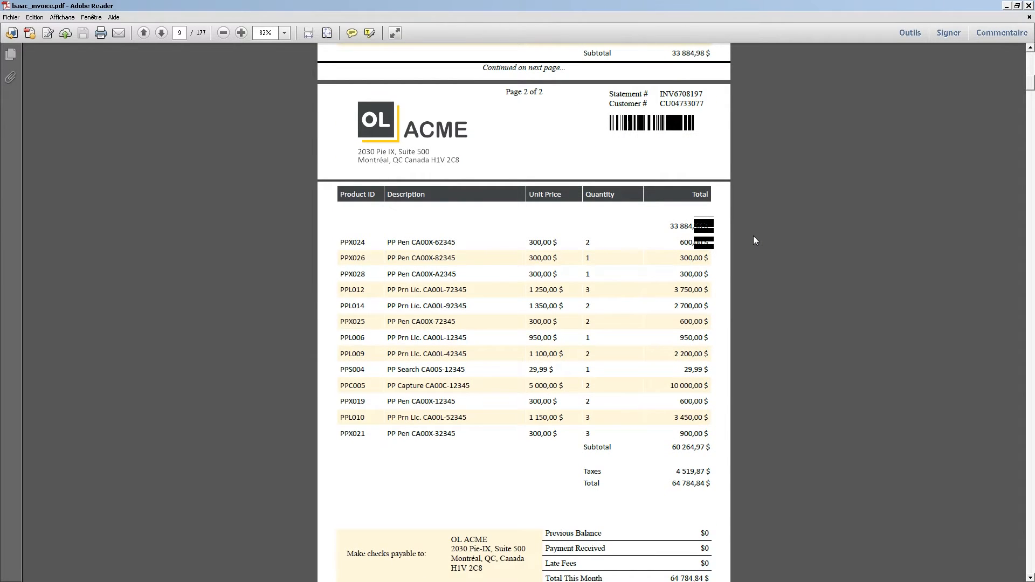
scroll(754, 237, down, 2)
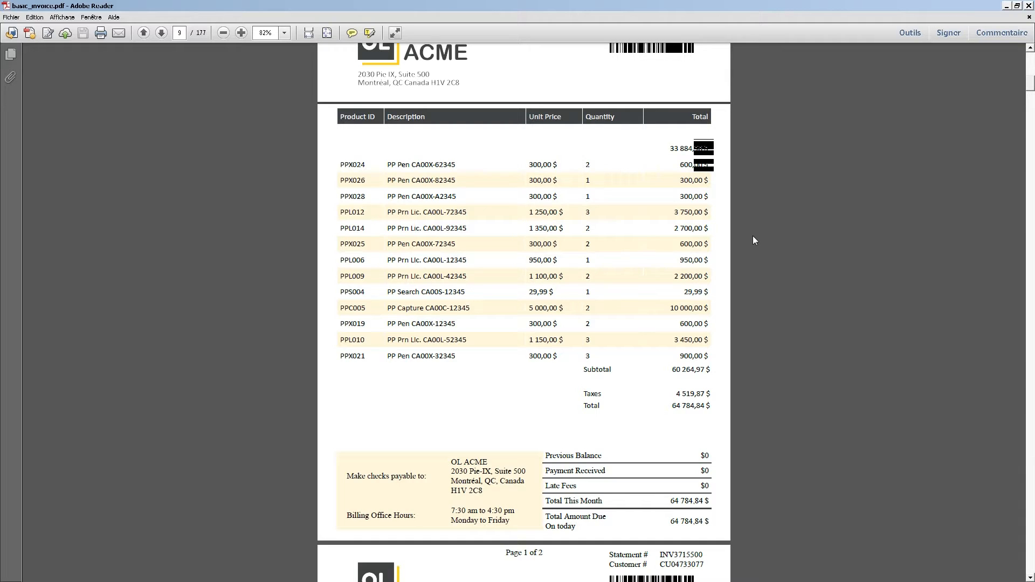
scroll(753, 237, down, 5)
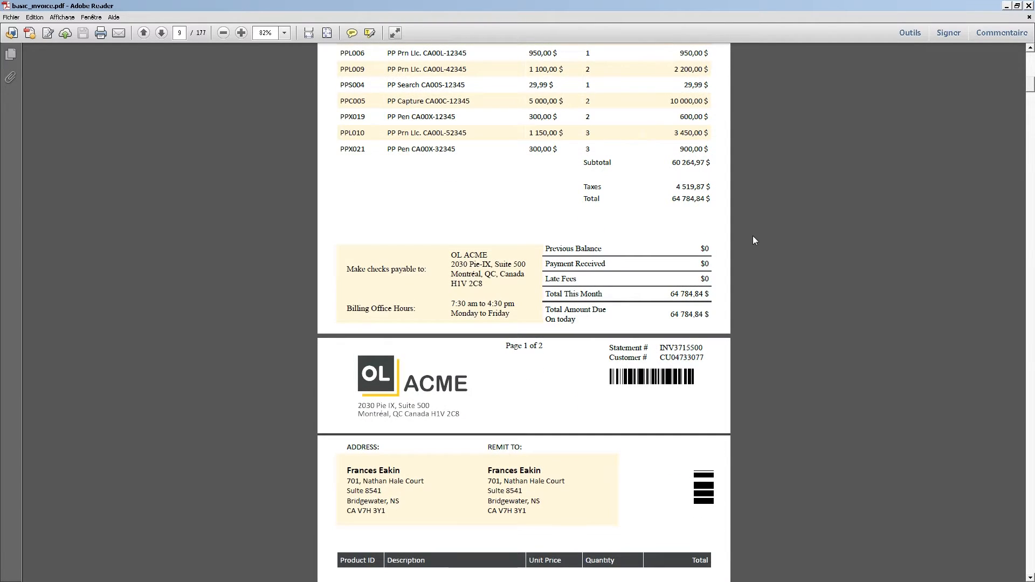
scroll(753, 241, down, 17)
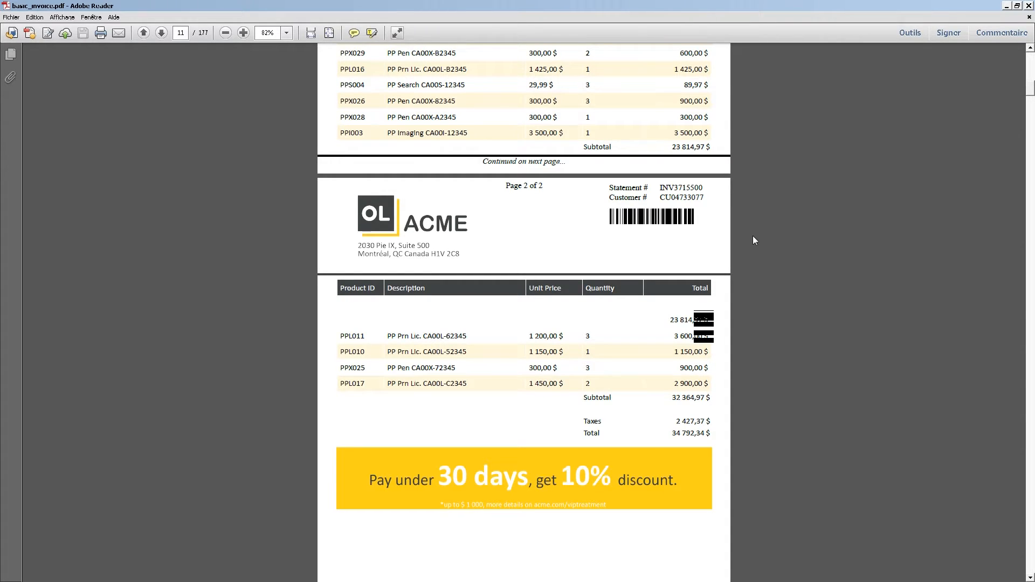
click(1029, 6)
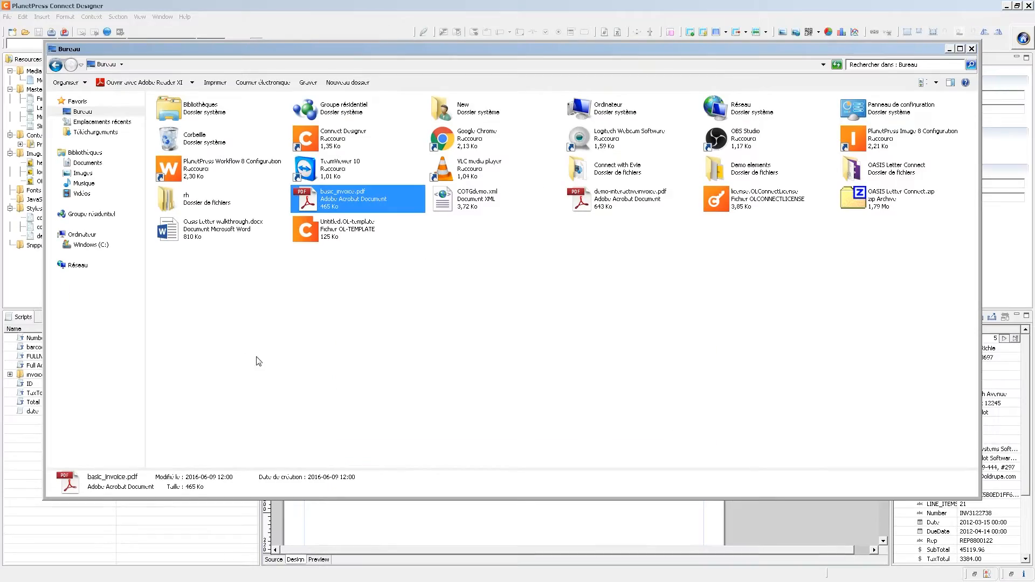